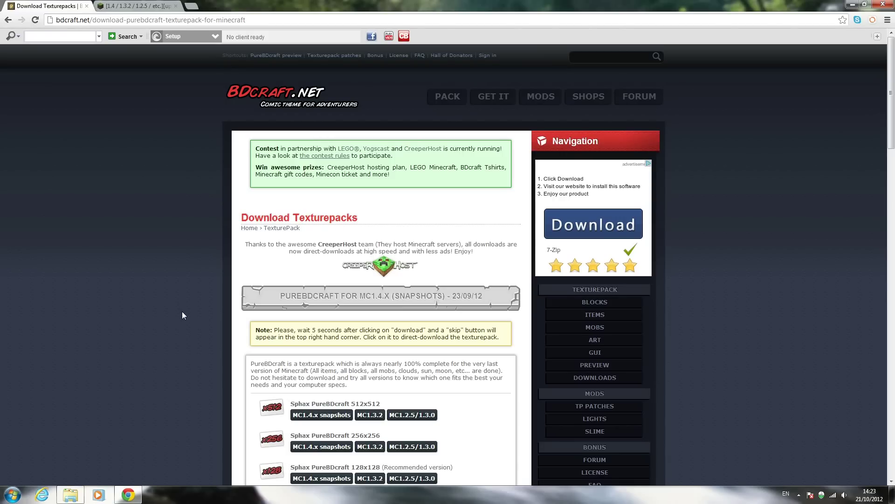
- Scroll up and down through the Minecraft Forum page in the current tab
scroll(170, 289, "down", 5)
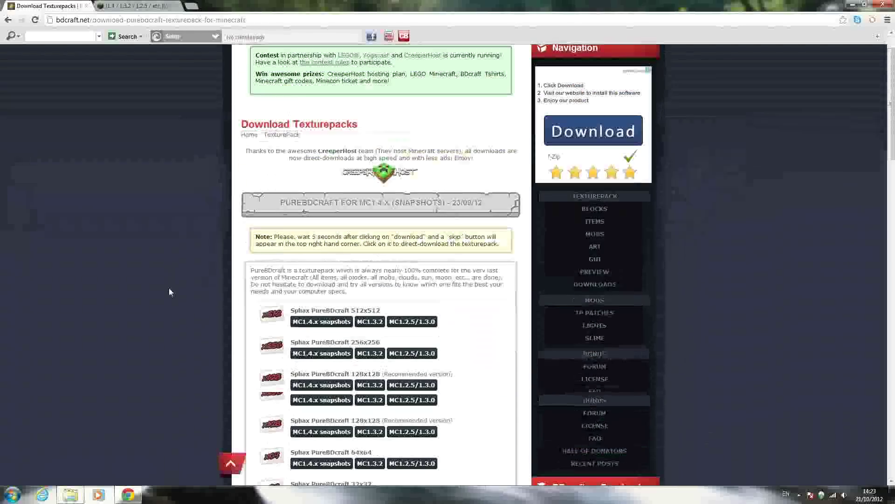
scroll(169, 289, "down", 3)
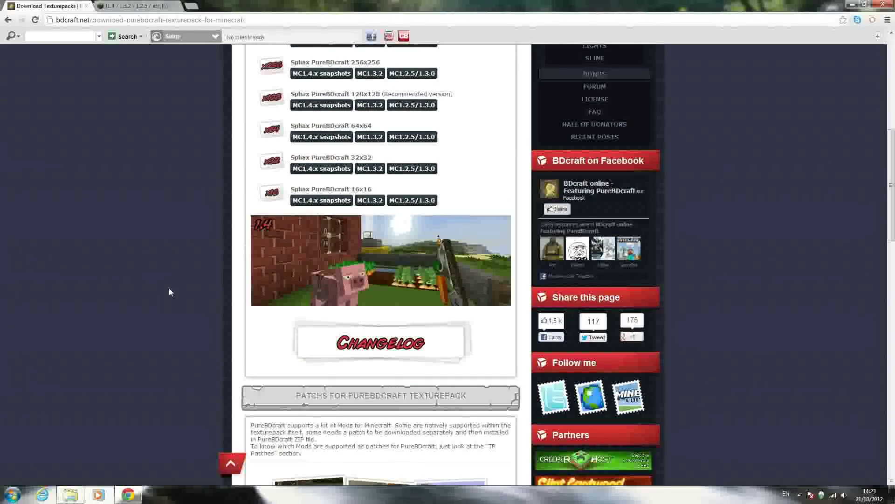
scroll(170, 289, "up", 5)
scroll(169, 292, "up", 3)
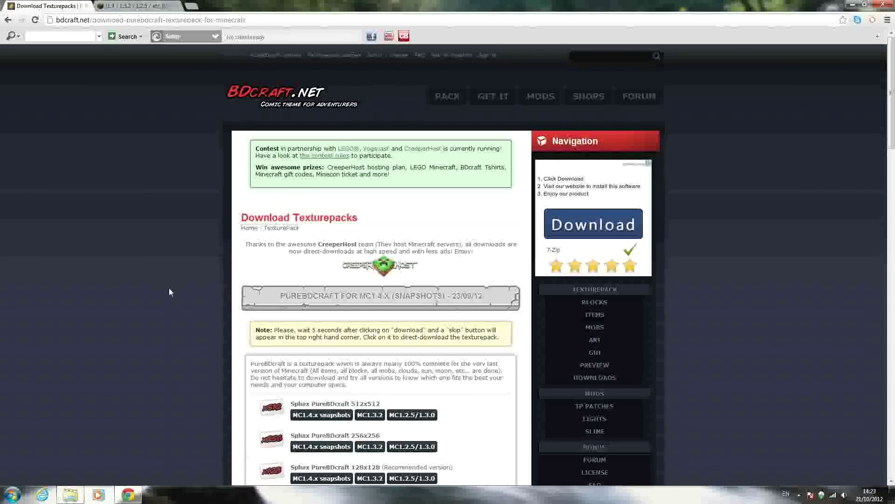
scroll(170, 292, "down", 7)
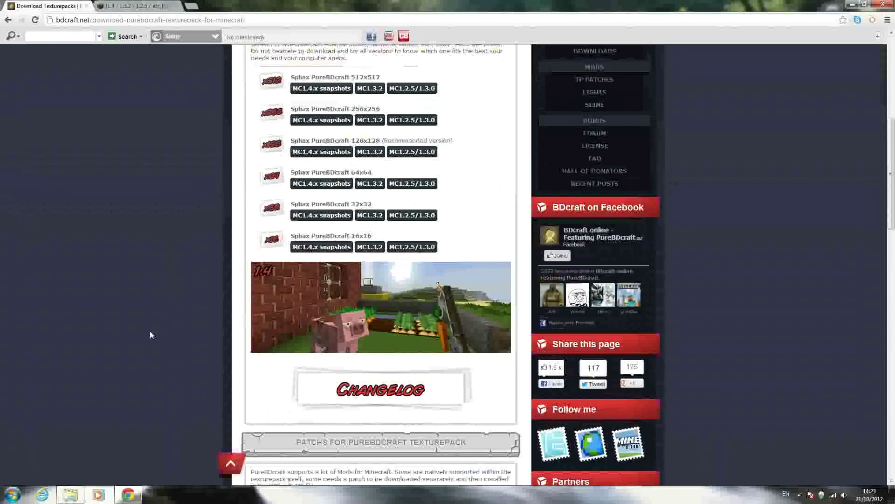
scroll(166, 321, "down", 3)
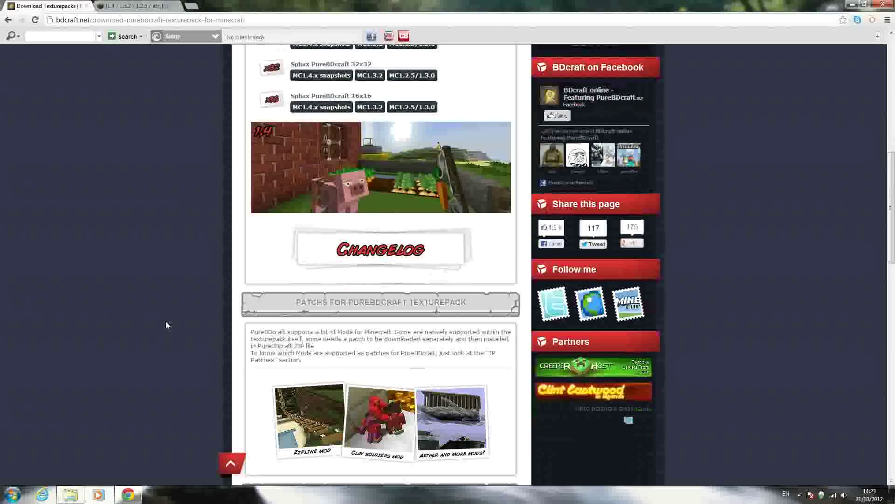
scroll(166, 321, "down", 2)
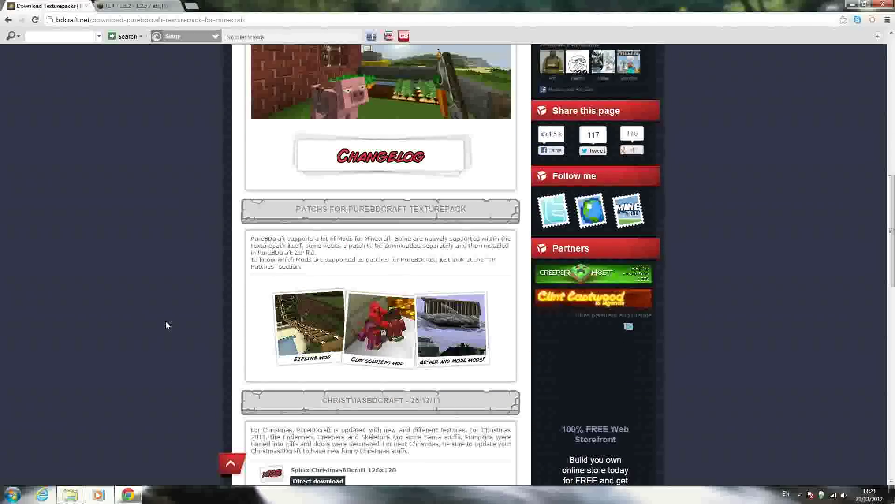
scroll(167, 324, "down", 3)
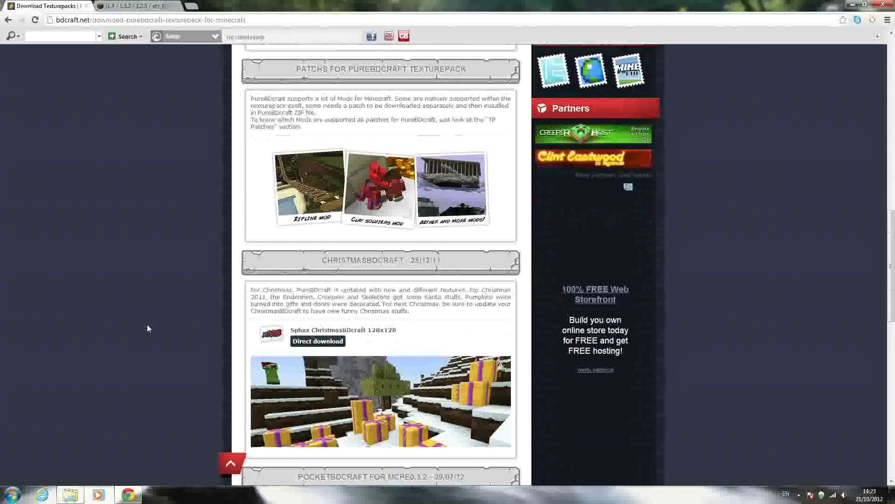
scroll(148, 328, "up", 10)
scroll(147, 323, "up", 4)
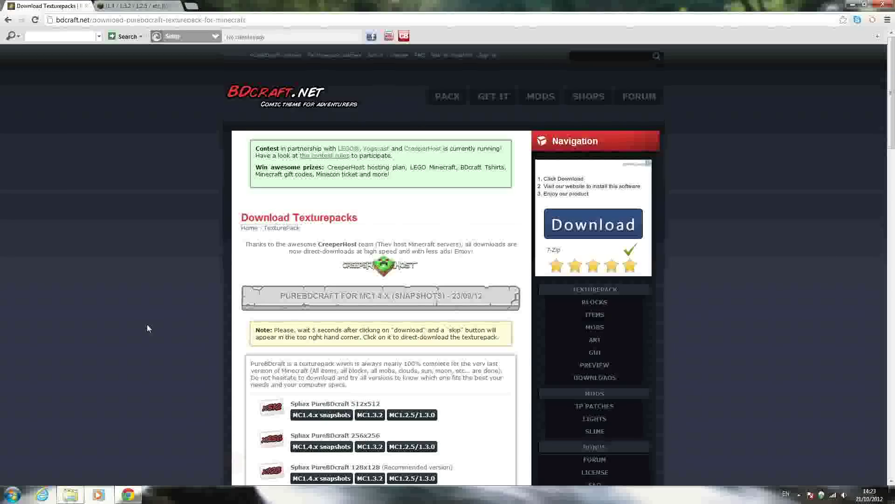
scroll(147, 324, "down", 5)
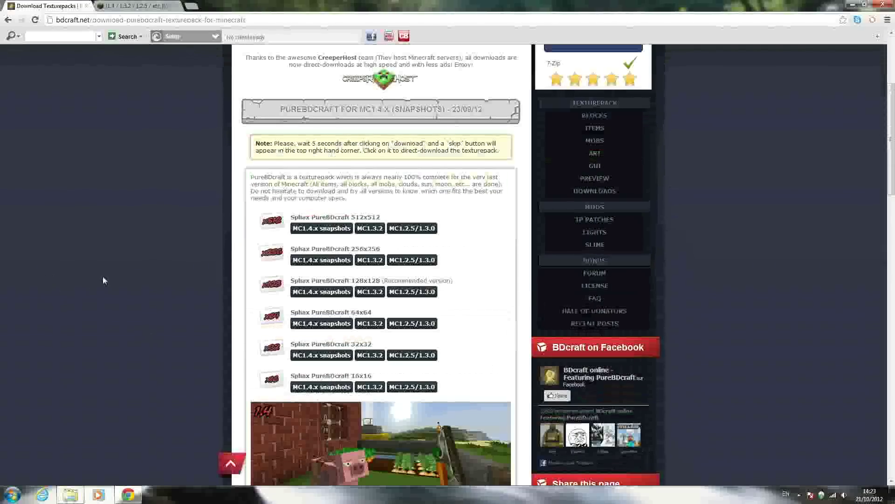
scroll(93, 268, "up", 4)
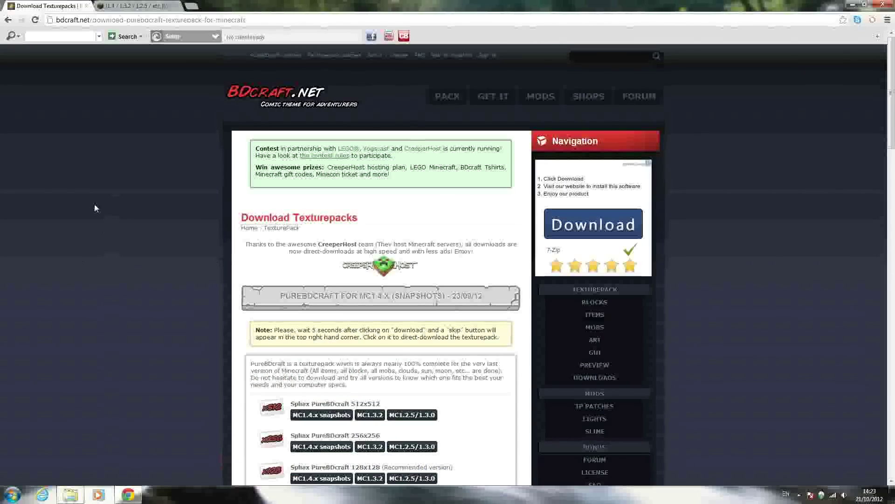
scroll(94, 203, "down", 4)
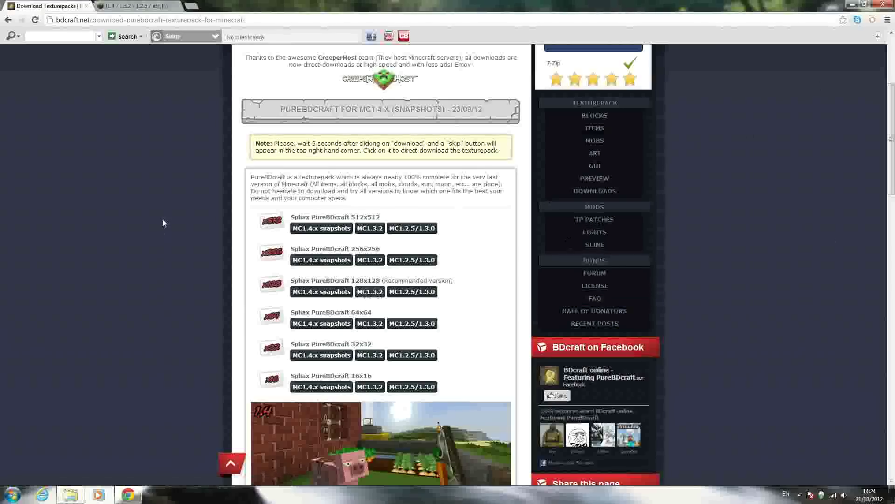
- Review the MCPatcher HD Fix topic's Downloads section, then minimize Chrome to the desktop
left_click(123, 5)
scroll(172, 260, "up", 5)
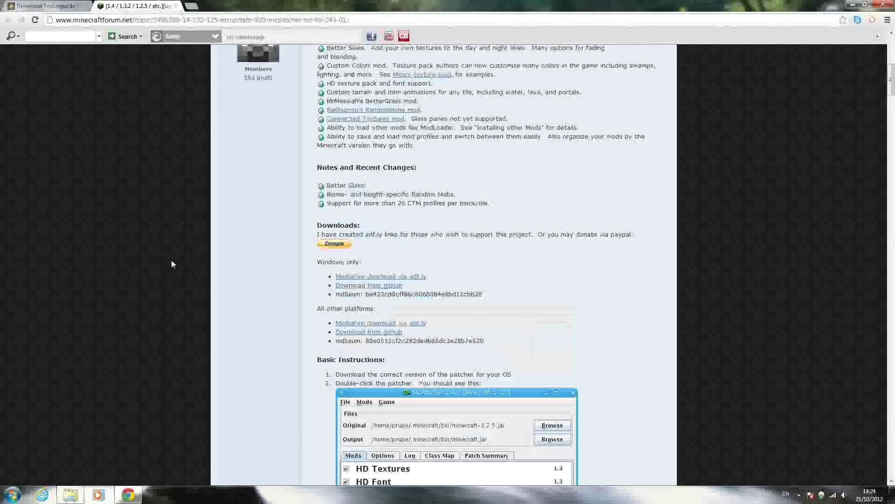
scroll(171, 259, "up", 4)
scroll(171, 259, "down", 5)
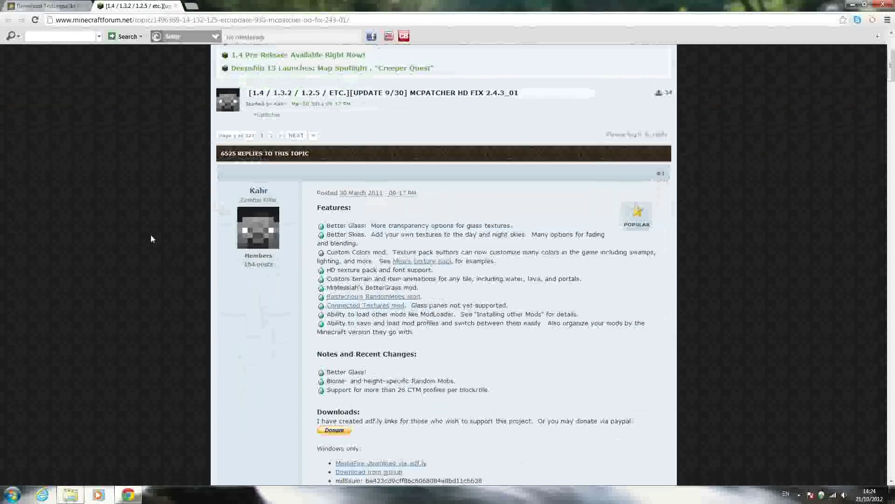
scroll(148, 246, "down", 1)
scroll(148, 246, "up", 4)
scroll(149, 246, "down", 3)
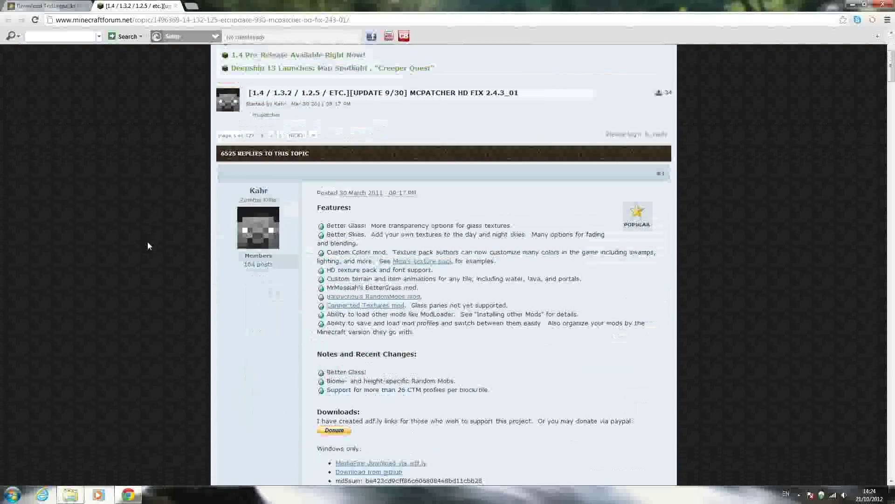
scroll(148, 245, "up", 1)
scroll(148, 246, "down", 3)
scroll(148, 246, "up", 2)
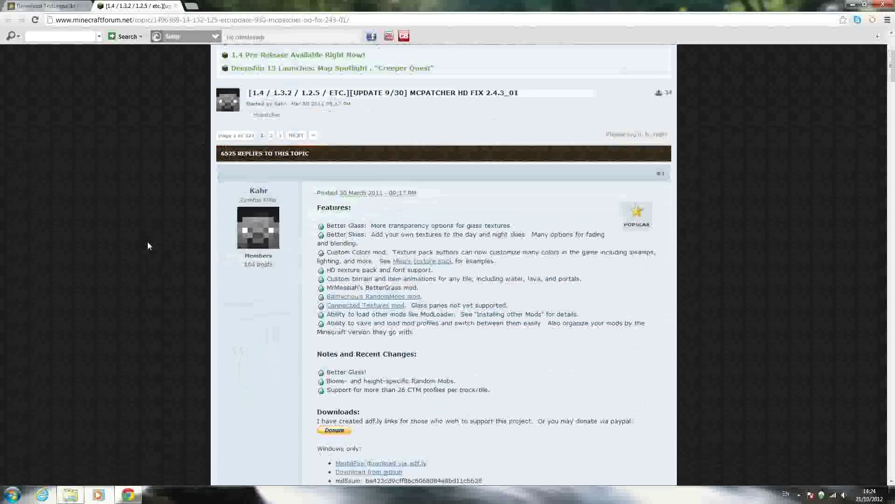
scroll(149, 246, "down", 5)
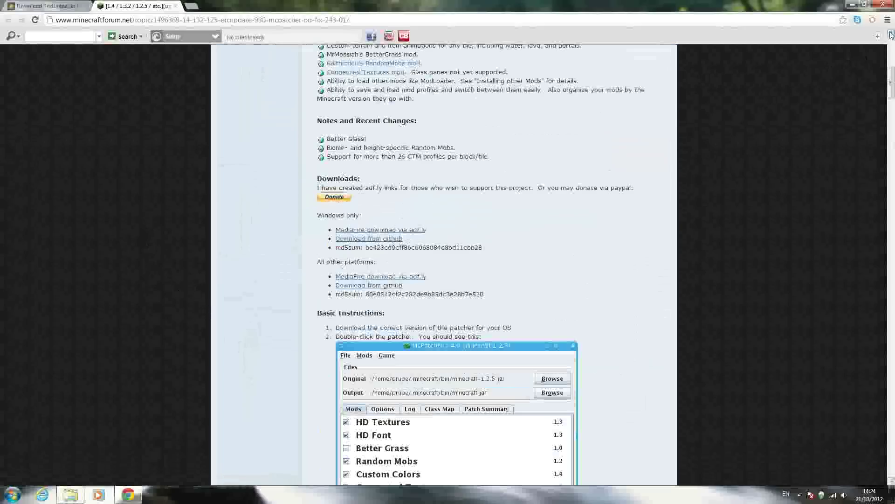
left_click(852, 4)
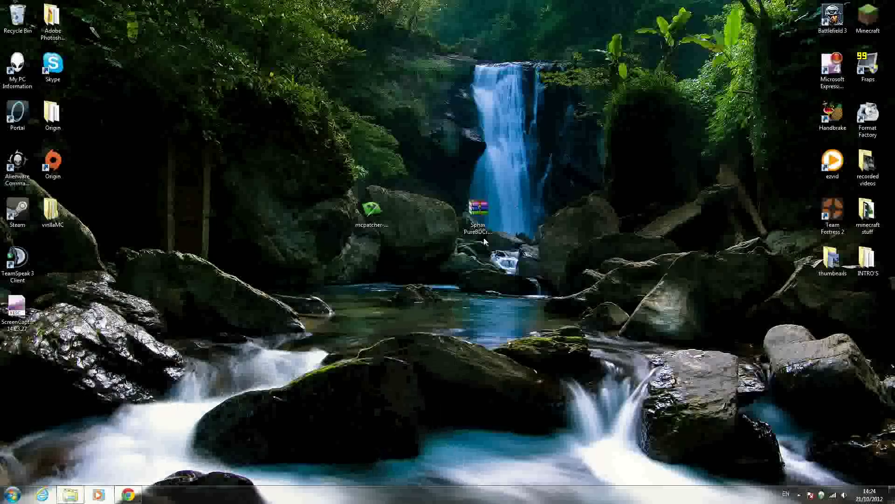
- Launch mcpatcher-2.4.3_01 from the desktop, allowing it past the unverified-publisher warning
left_click(479, 215)
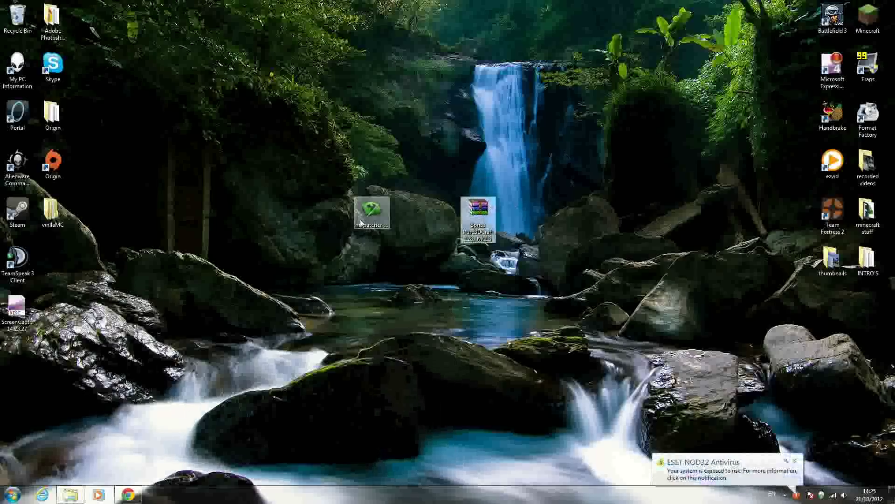
left_click(357, 189)
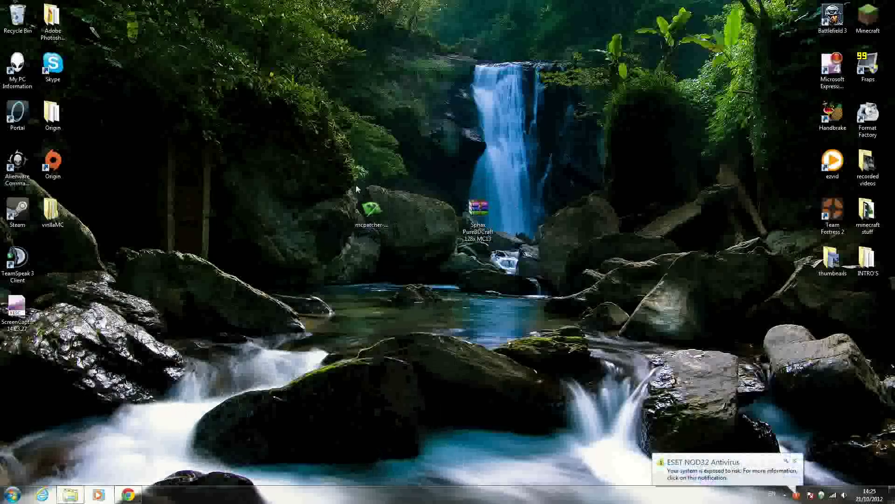
left_click(369, 210)
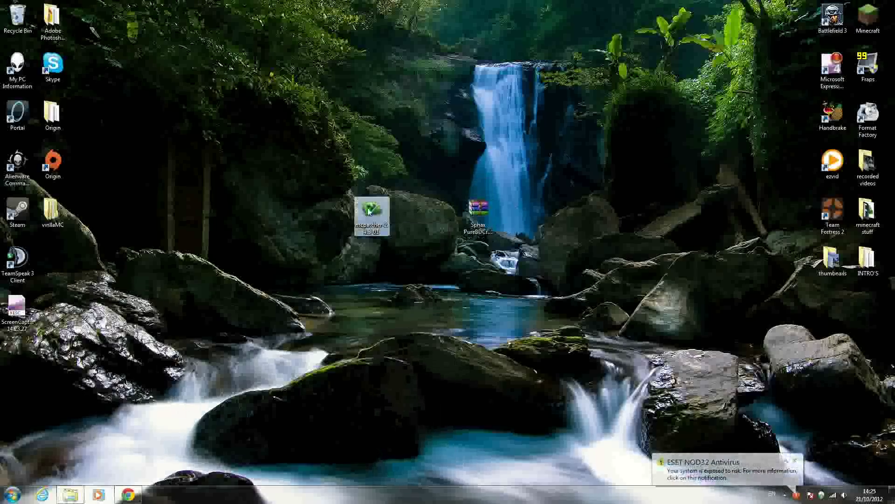
double_click(369, 211)
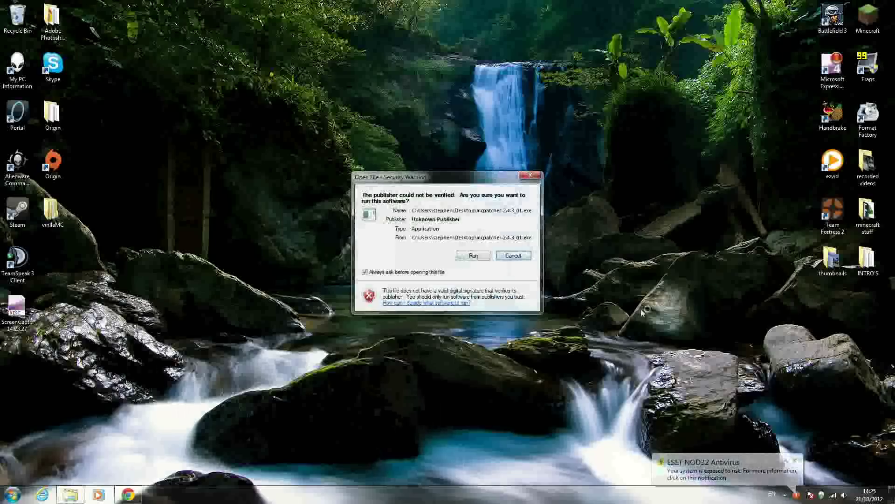
left_click(464, 259)
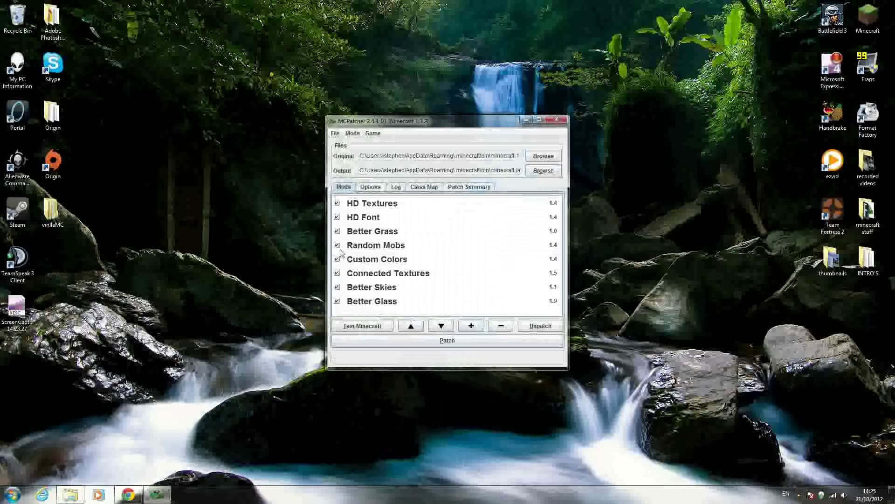
- Uncheck Better Grass, patch minecraft.jar with the remaining mods, and close MCPatcher
left_click(337, 231)
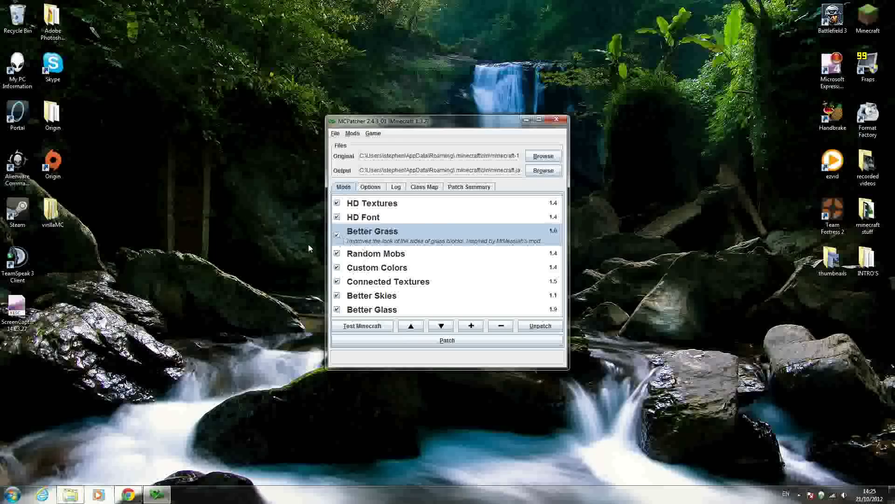
left_click(402, 344)
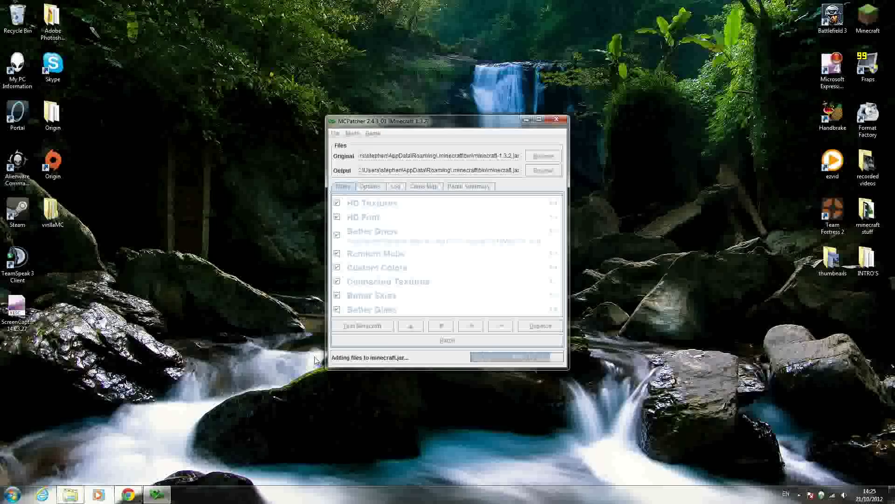
left_click(558, 121)
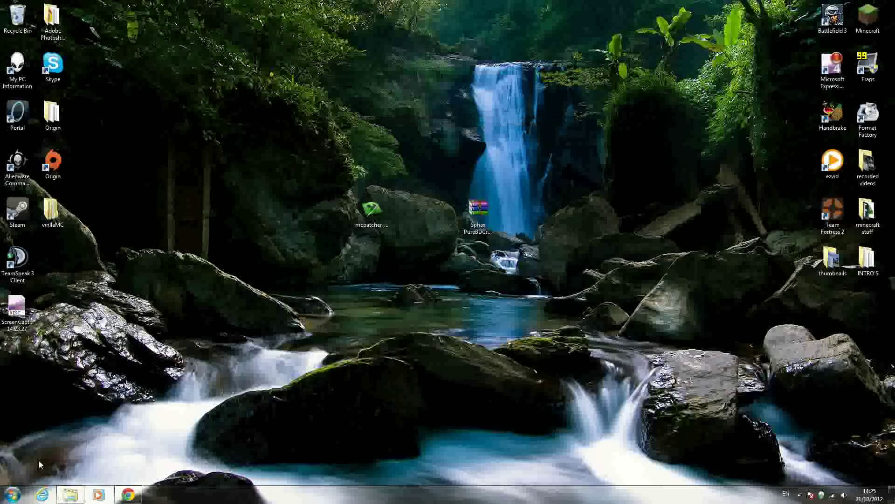
- Open the .minecraft texturepacks folder by searching %appdata% from the Start menu
left_click(13, 495)
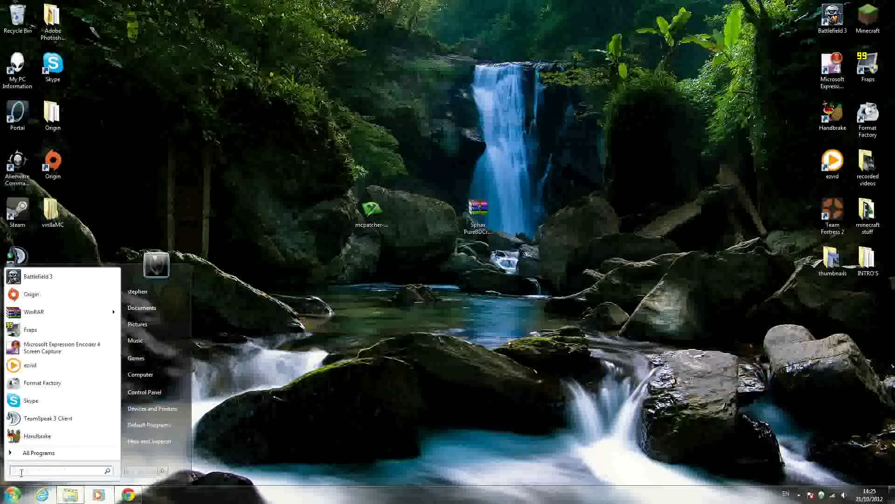
type("%")
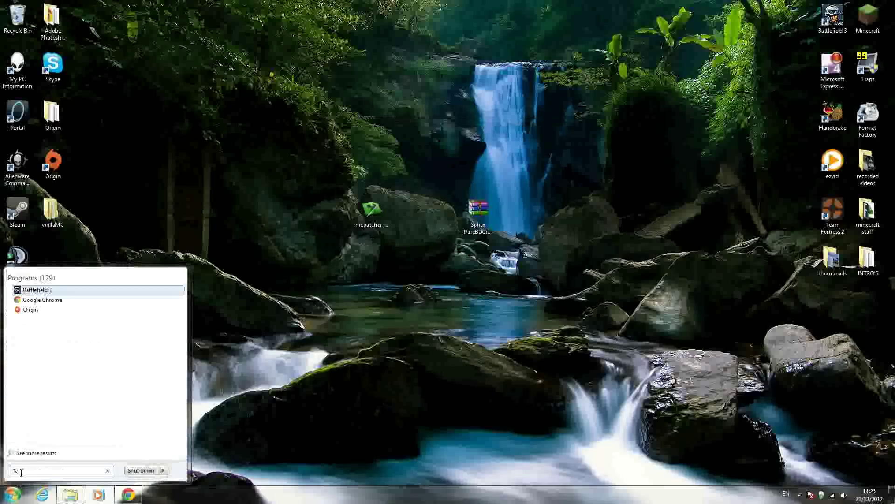
type("appdata%")
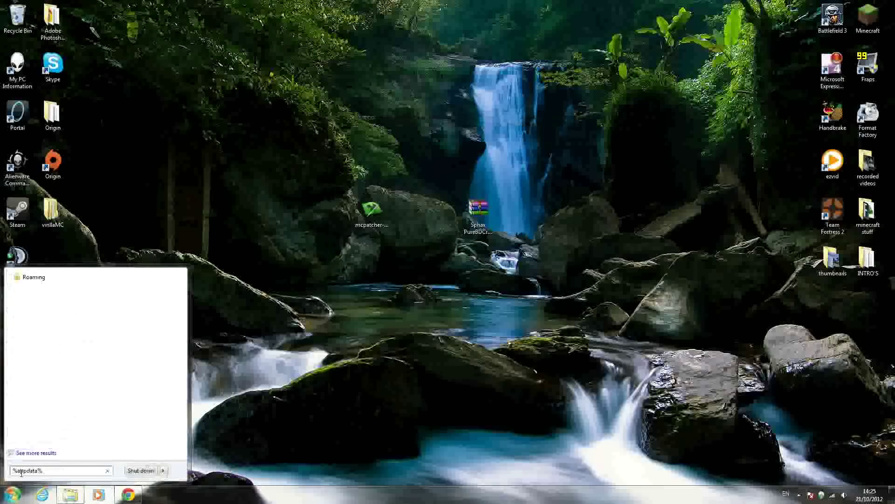
key("Return")
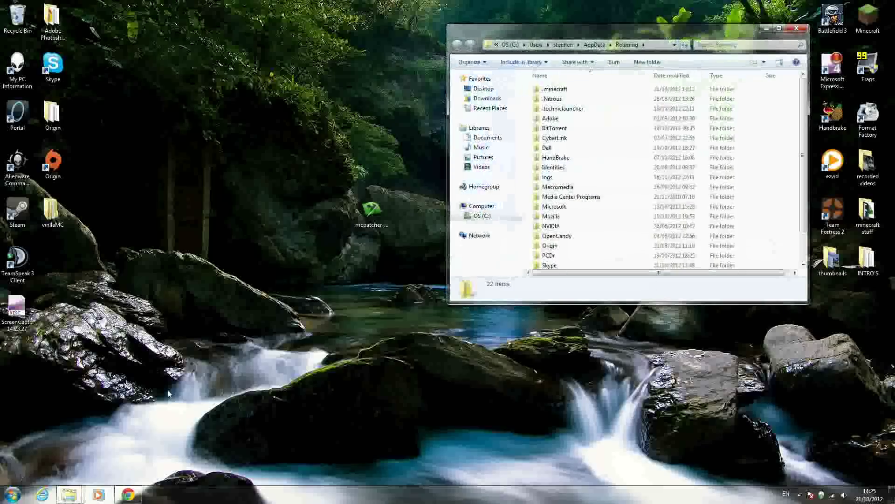
double_click(586, 92)
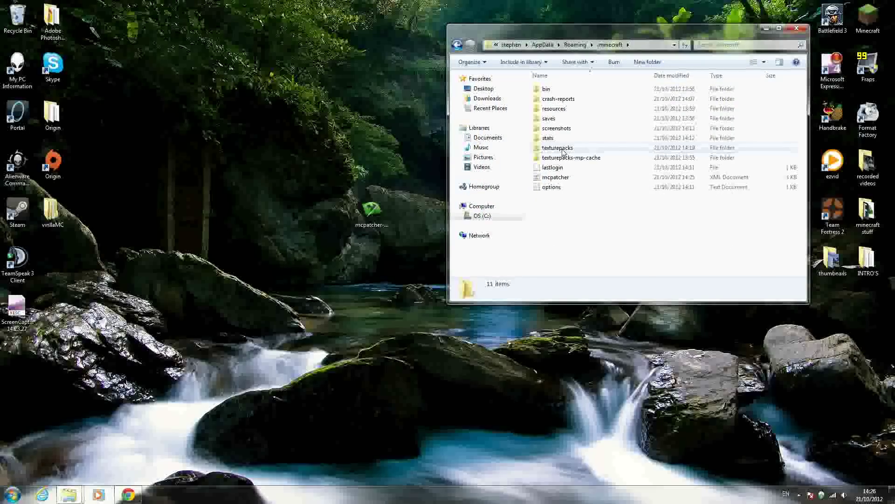
double_click(575, 153)
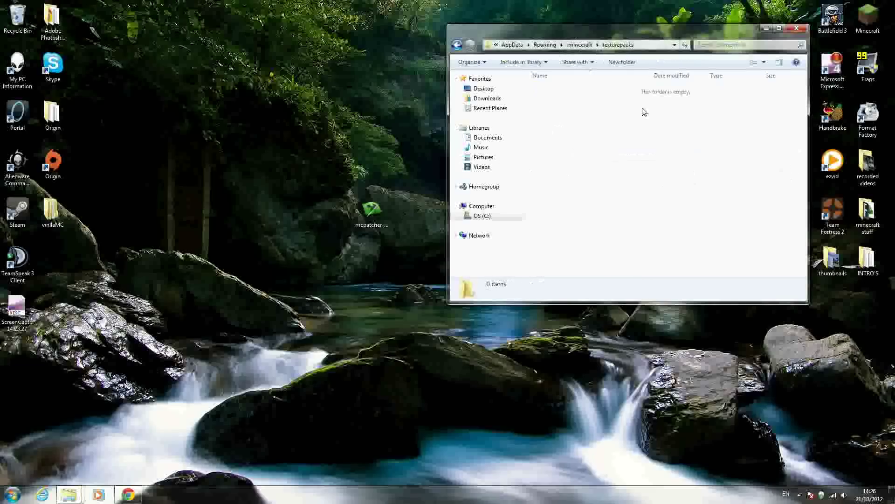
- Drag the Sphax PureBDcraft 128x MC13 ZIP from the desktop into texturepacks, then close the folder
mouse_move(614, 37)
left_mouse_down()
mouse_move(659, 53)
mouse_move(642, 103)
mouse_move(666, 101)
left_mouse_up()
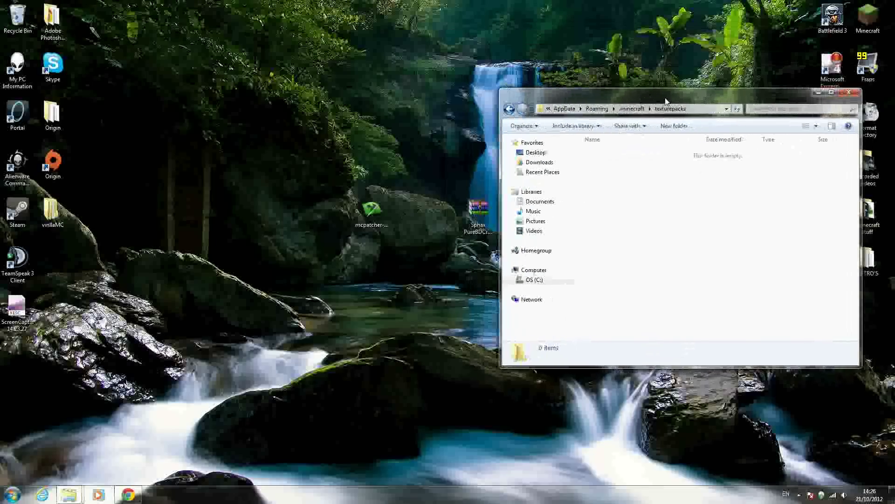
left_click_drag(477, 216, 442, 221)
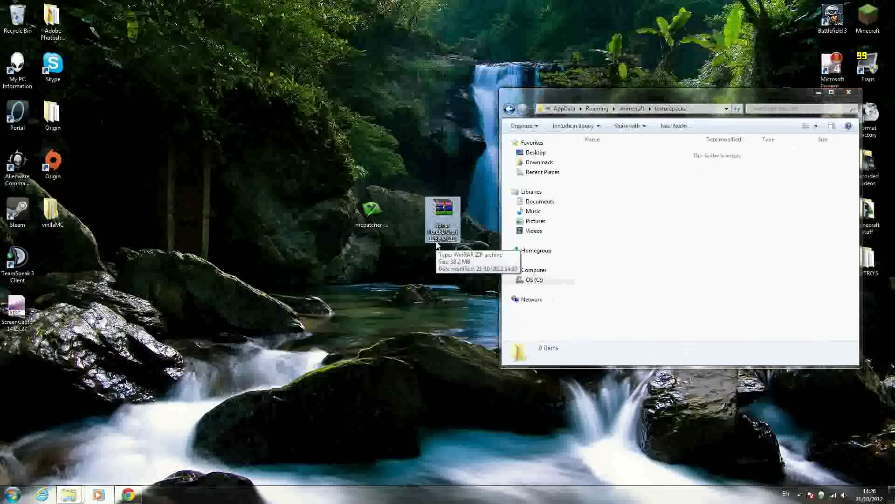
mouse_move(446, 215)
left_mouse_down()
mouse_move(583, 252)
mouse_move(725, 220)
left_mouse_up()
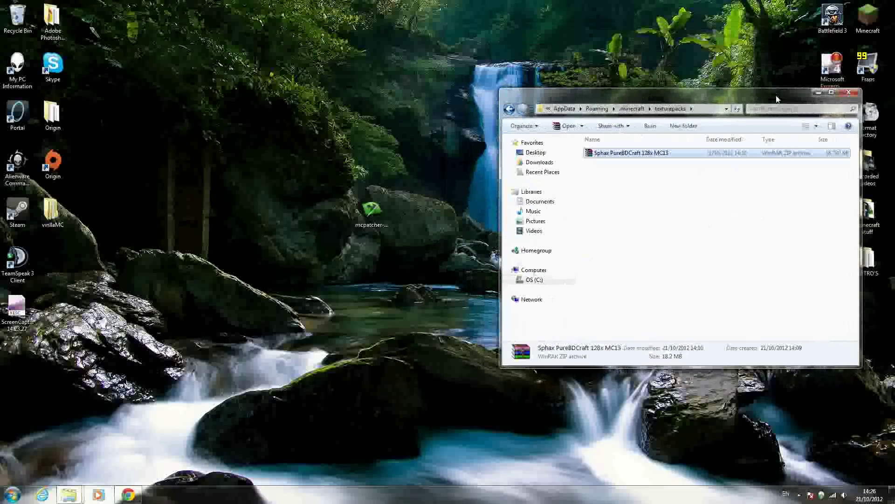
left_click_drag(790, 102, 596, 102)
left_click(653, 92)
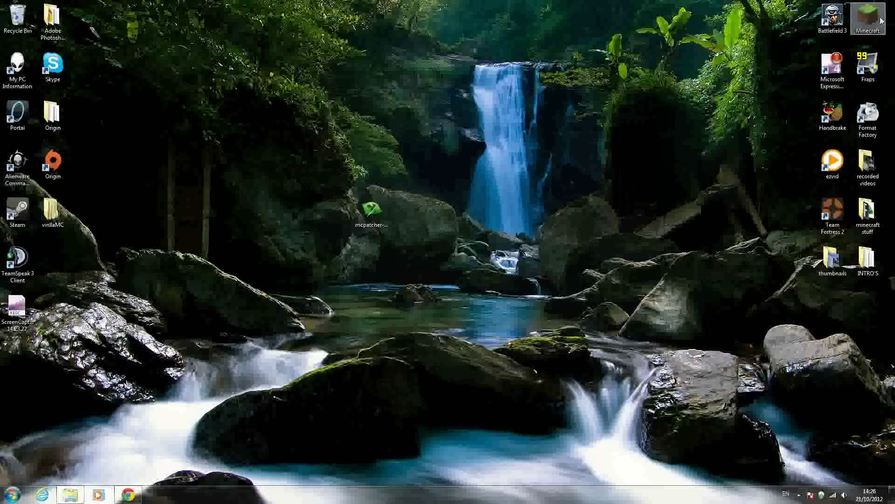
- Launch Minecraft, log in through the launcher, and load the creative 'New World' singleplayer save
double_click(882, 21)
left_click(470, 253)
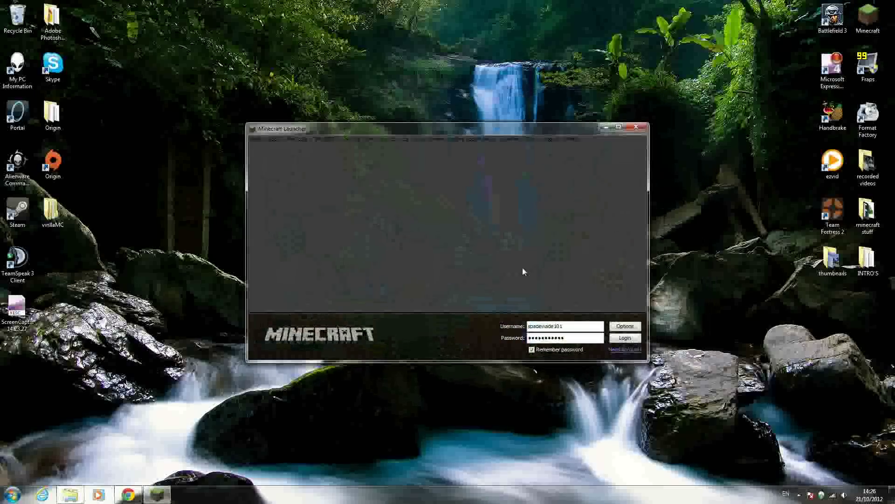
left_click(619, 339)
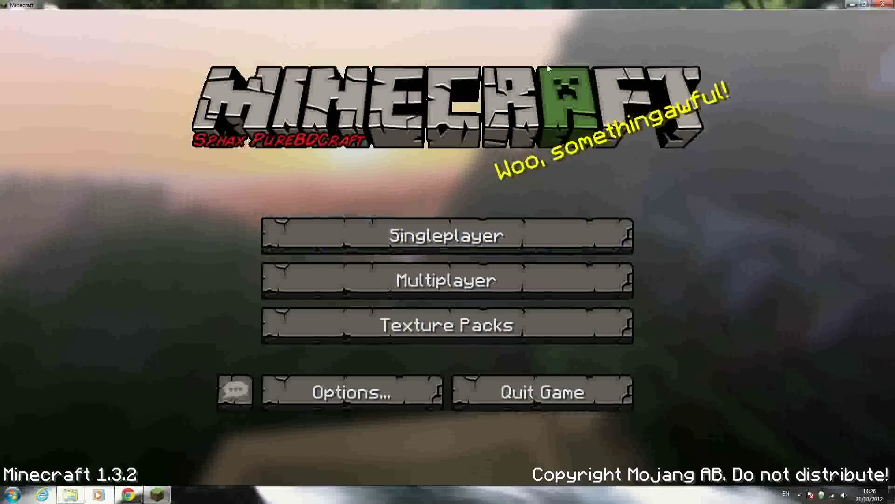
left_click(452, 237)
double_click(355, 219)
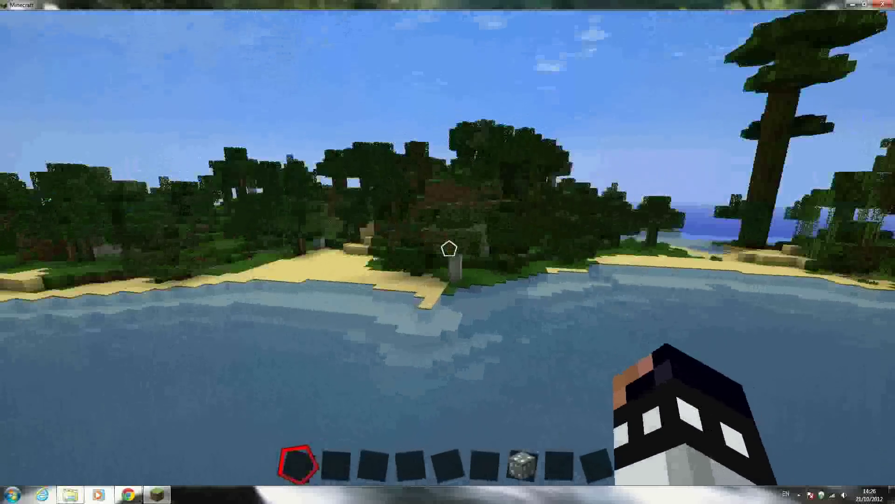
- Walk forward across the water onto the jungle beach to view the Sphax textures
key("w")
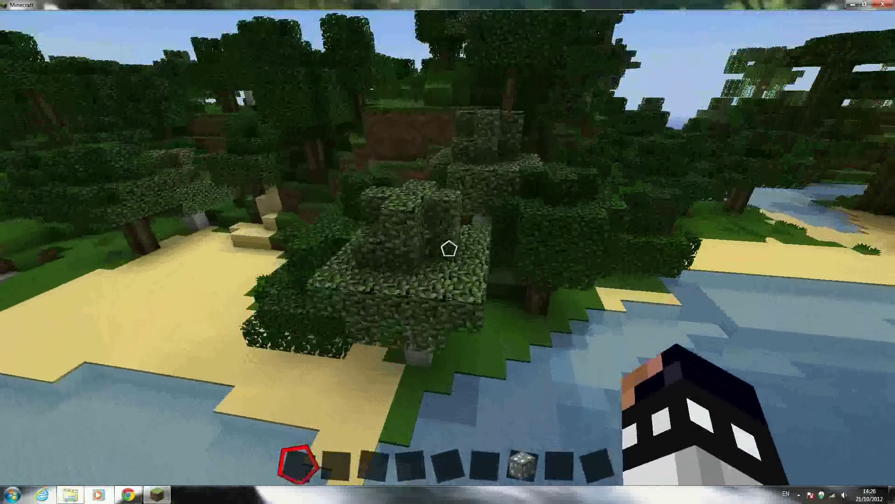
key("w")
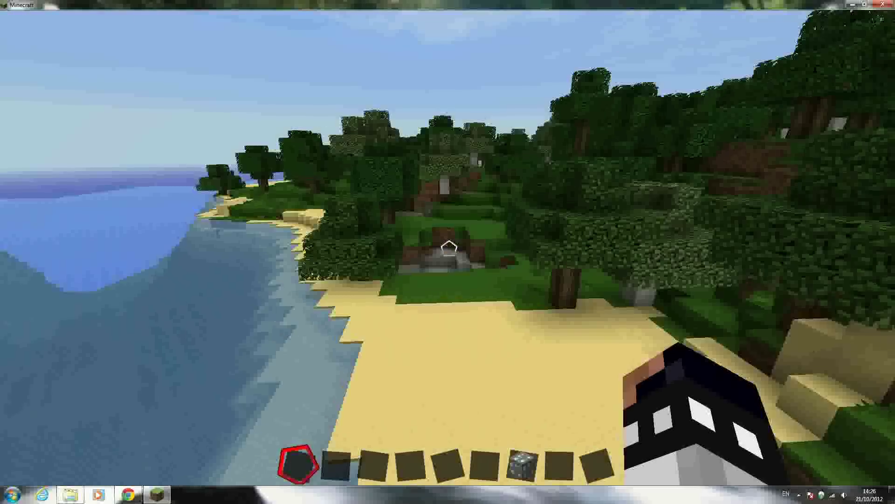